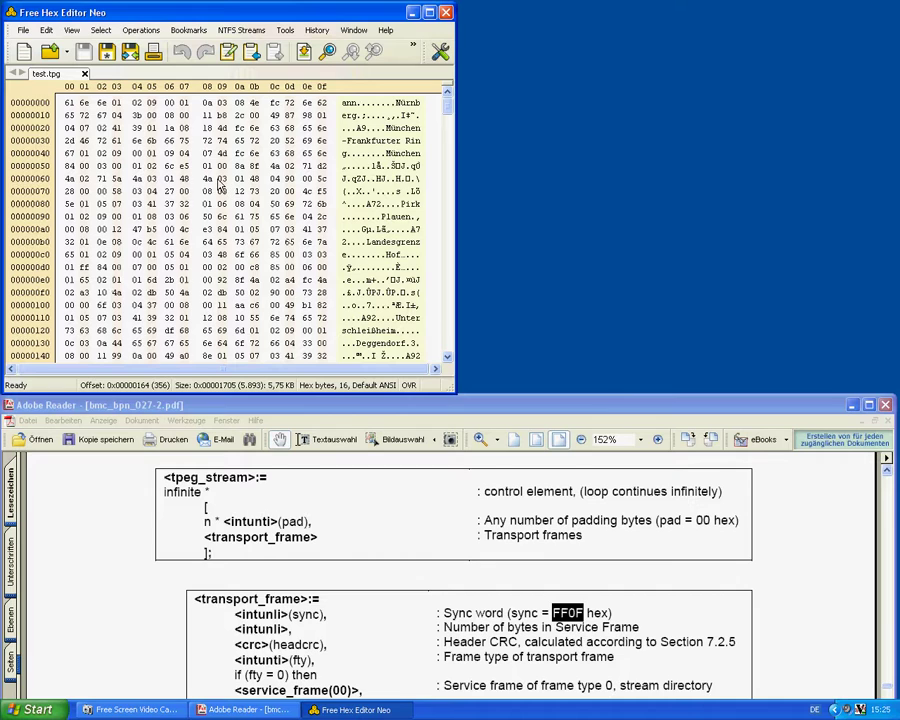
Step: Search test.tpg for hex ff 0f, finding the first sync word at offset 0x433
left_click(207, 141)
key("ctrl+f")
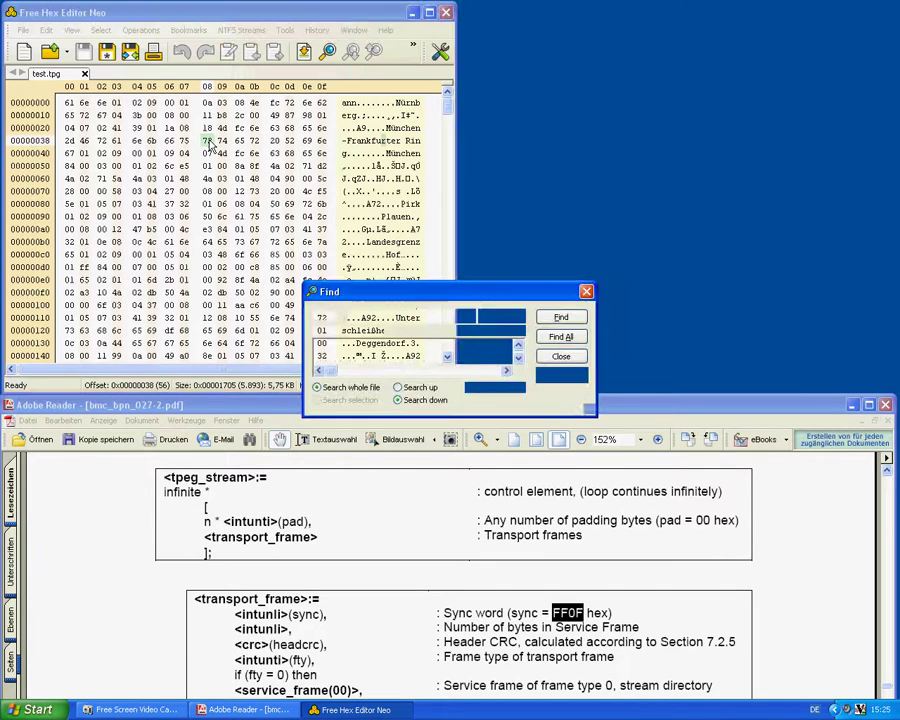
type("ff 0f")
key("Return")
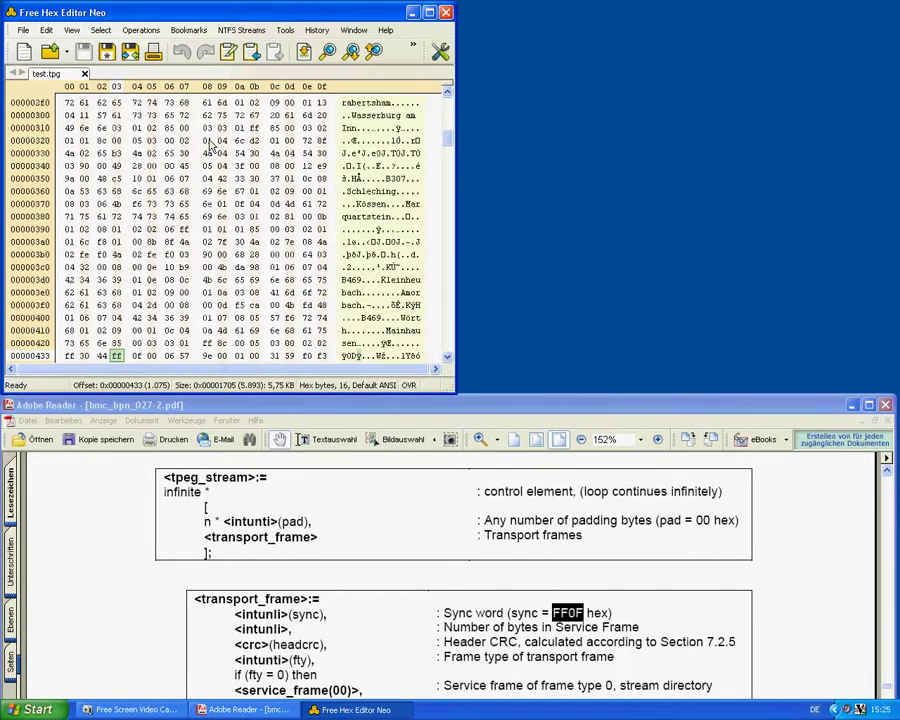
scroll(316, 255, "down", 1)
scroll(316, 255, "down", 2)
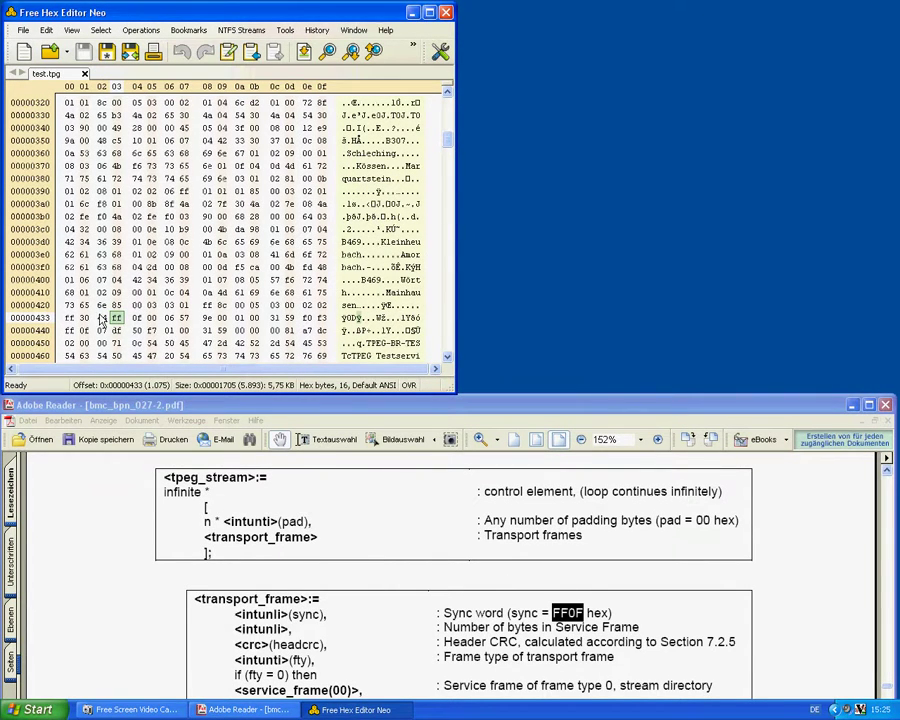
Step: Inspect the bytes after the sync word and scroll the spec PDF to transport_frame
left_click(138, 320)
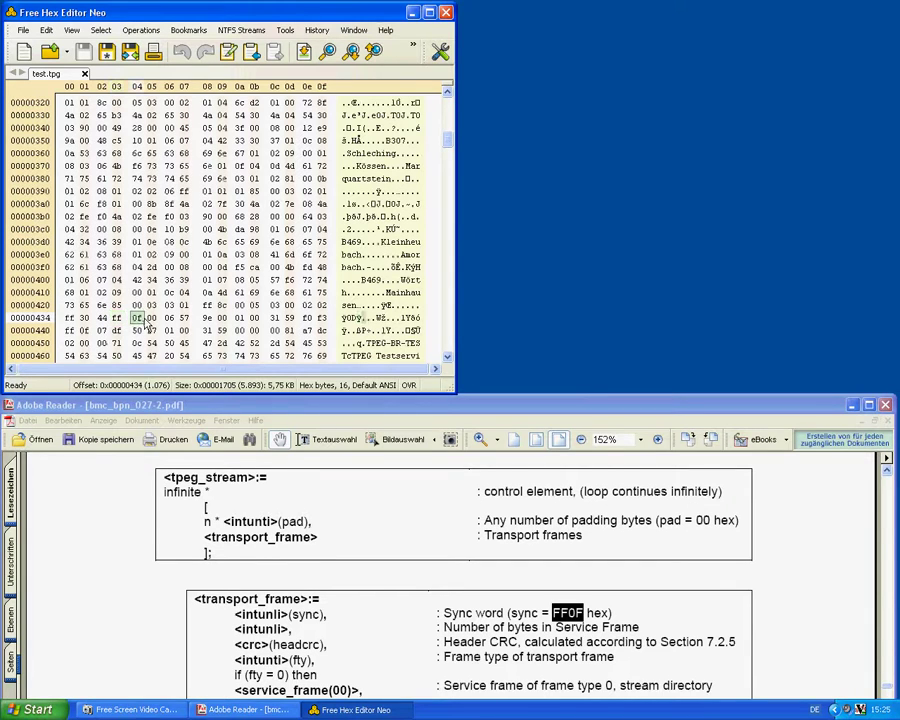
left_click(150, 322)
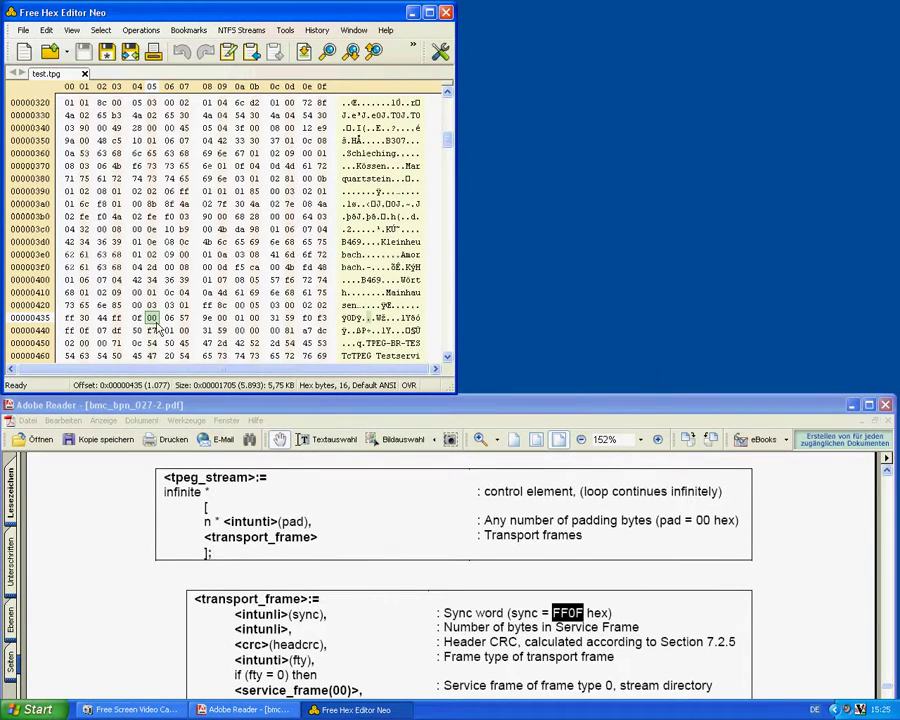
scroll(358, 587, "down", 2)
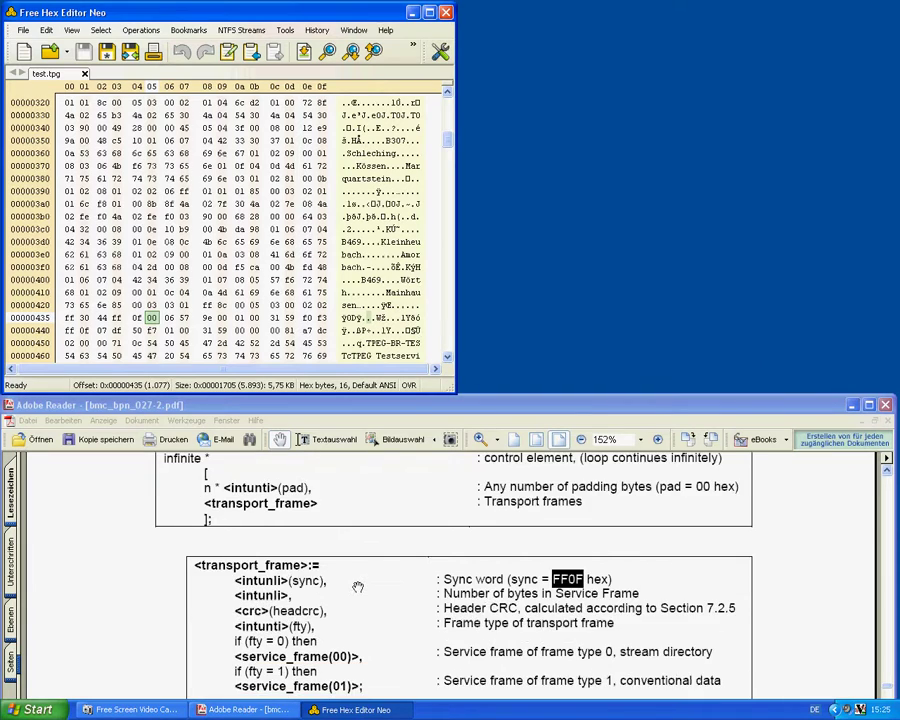
scroll(355, 585, "down", 1)
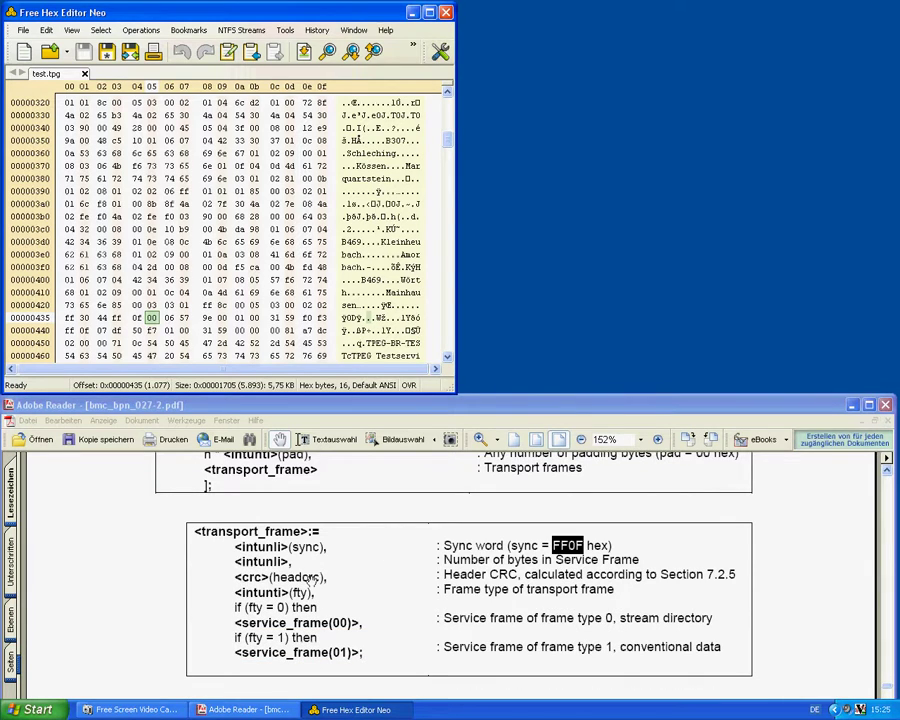
scroll(150, 290, "down", 2)
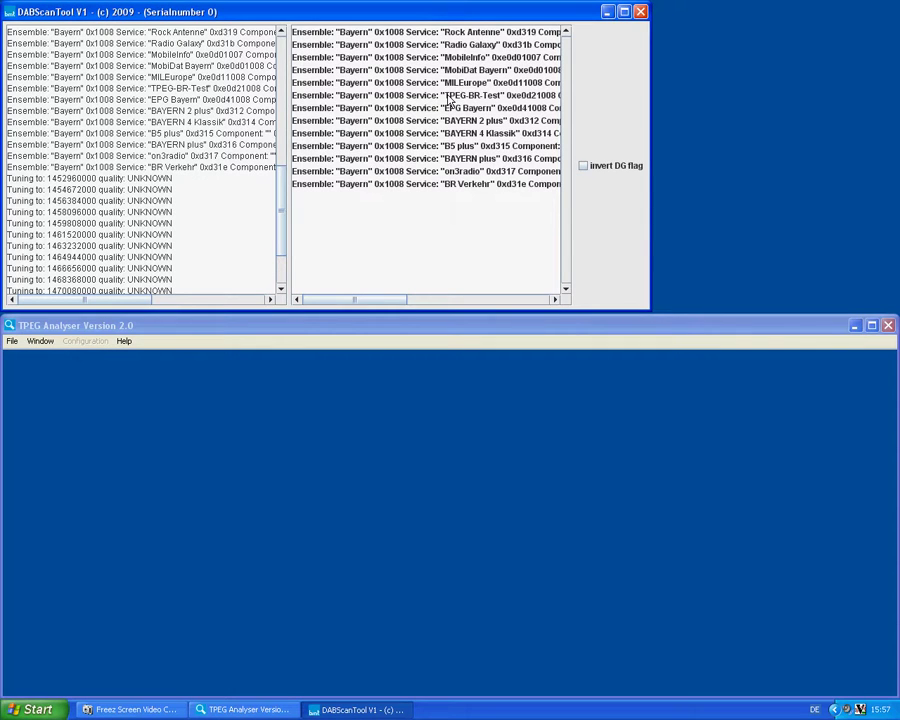
Step: Start decoding the TPEG-BR-Test data service and dismiss the ScanTool notice
double_click(450, 100)
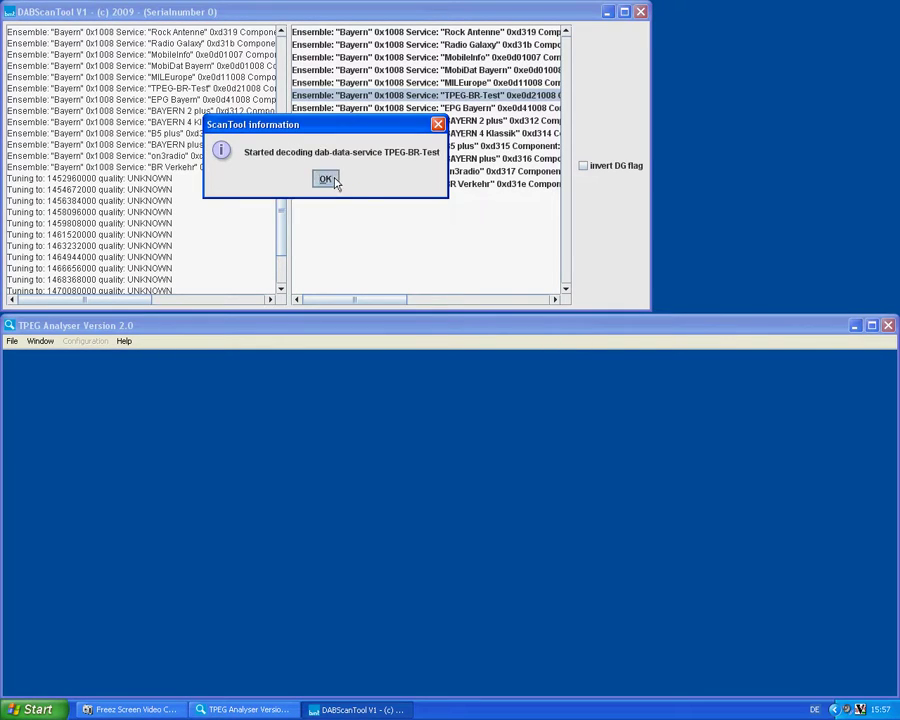
left_click(326, 180)
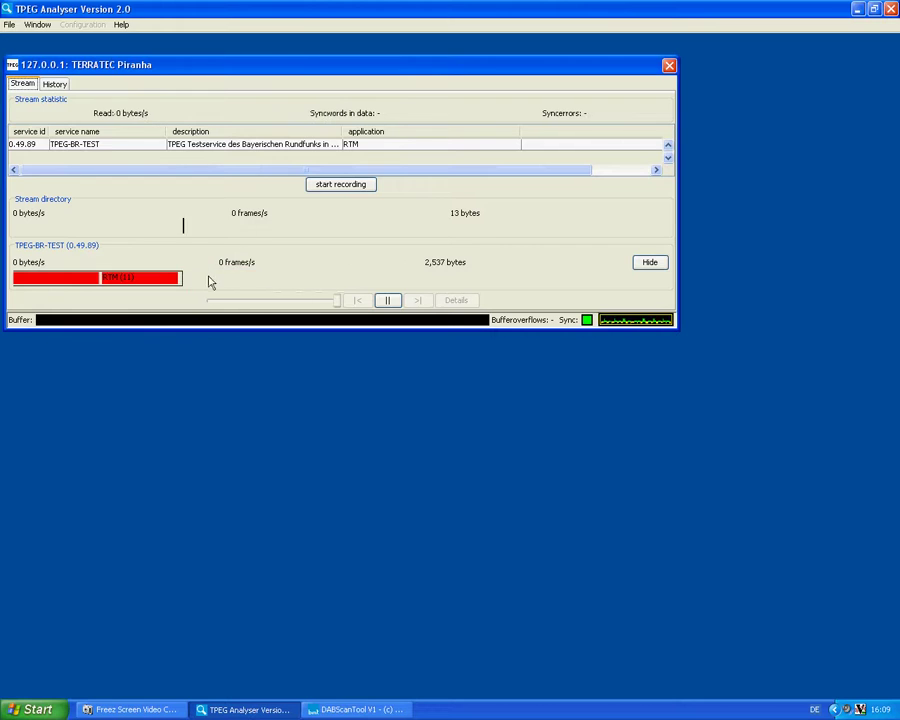
Step: Show the History tab of the TERRATEC Piranha stream window
left_click(55, 85)
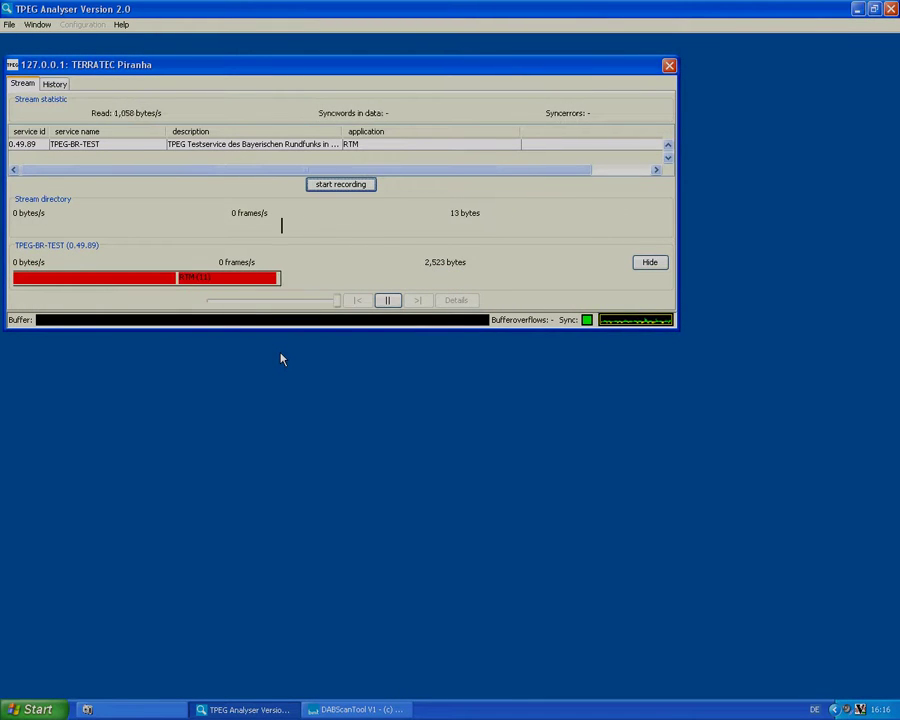
Step: Record the incoming TPEG-BR-TEST stream to a new file named test2.tpg
left_click(340, 186)
left_click(392, 463)
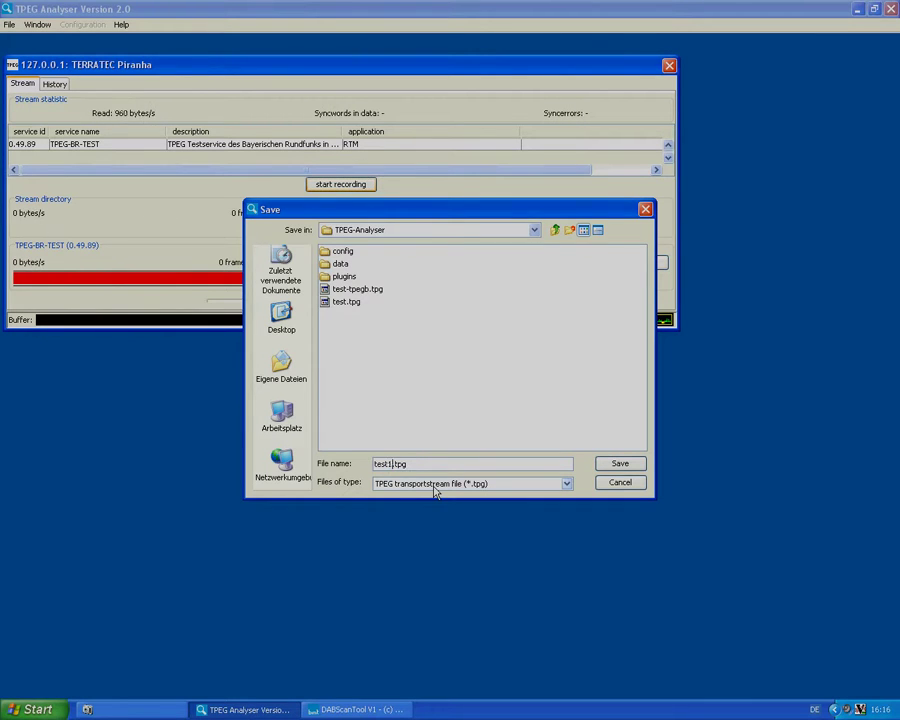
left_click(624, 465)
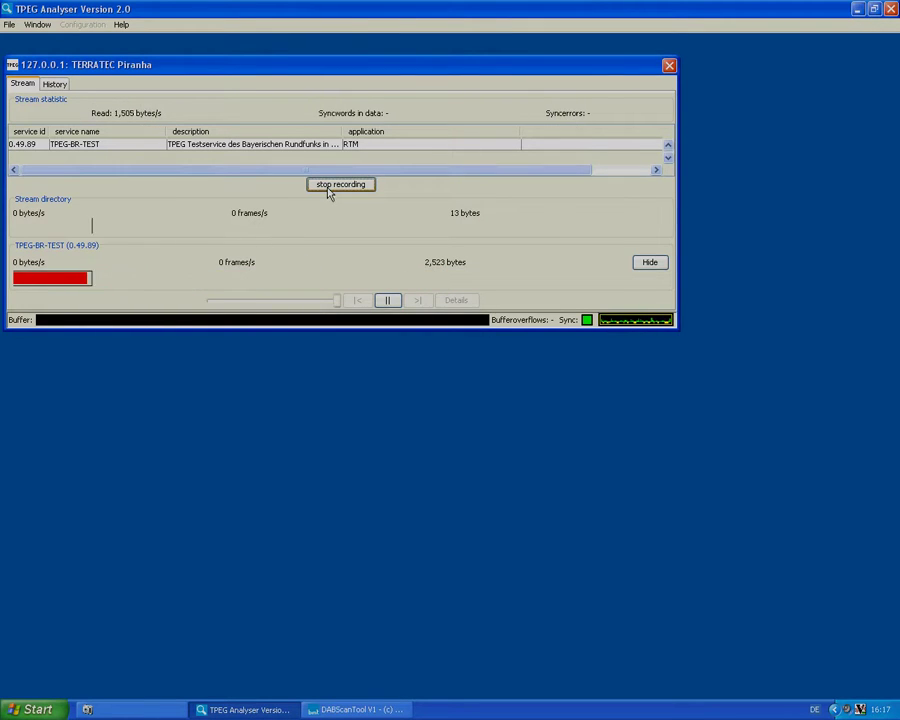
Step: Play back test.tpg at 2048 bytes/s and dismiss the End of input message
left_click(9, 24)
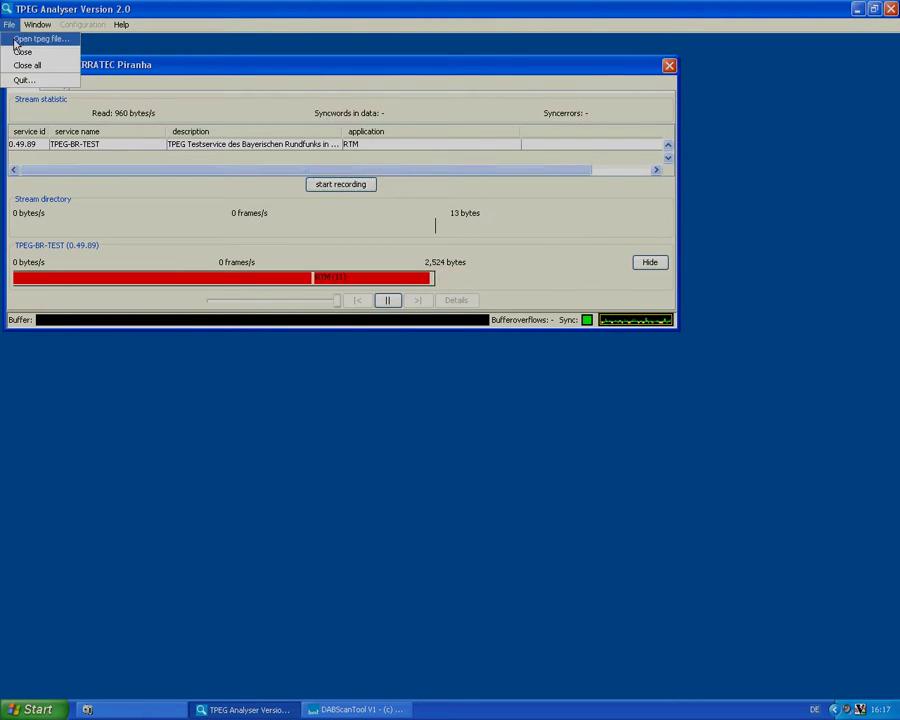
left_click(40, 37)
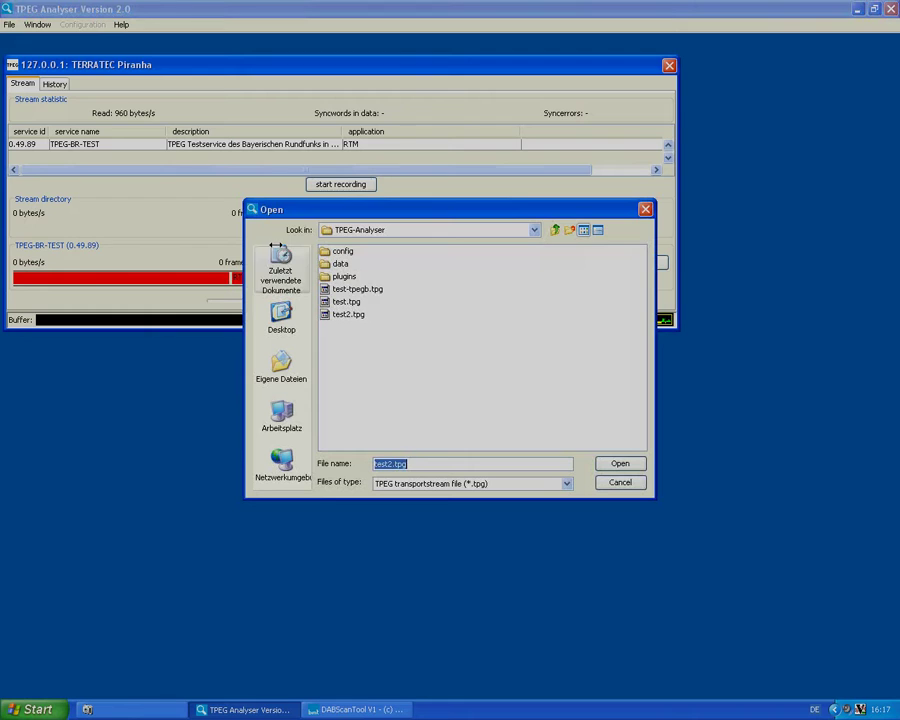
left_click(347, 302)
left_click(626, 463)
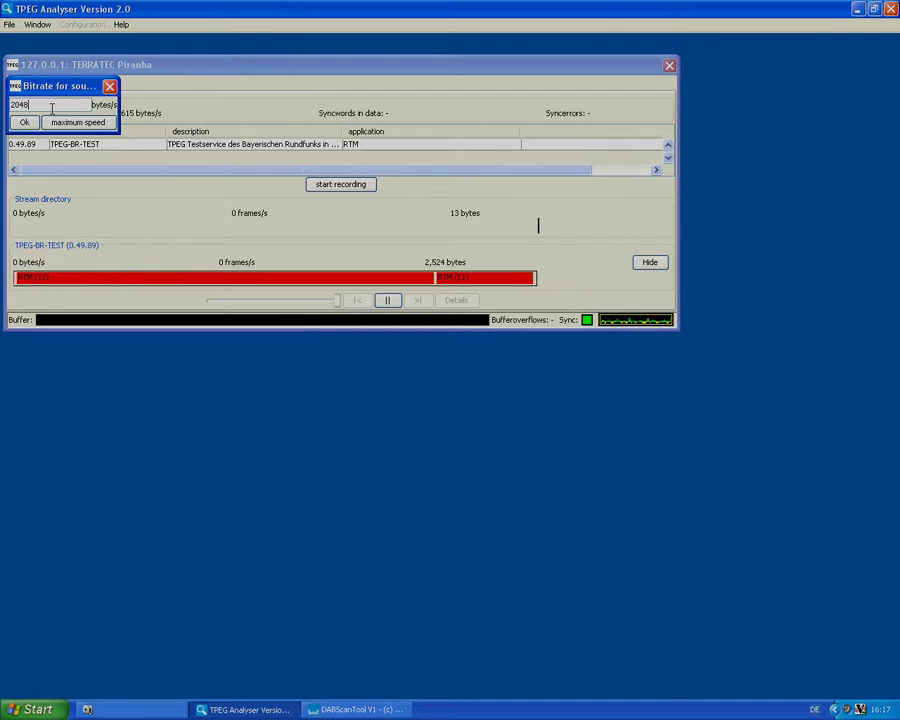
left_click(25, 122)
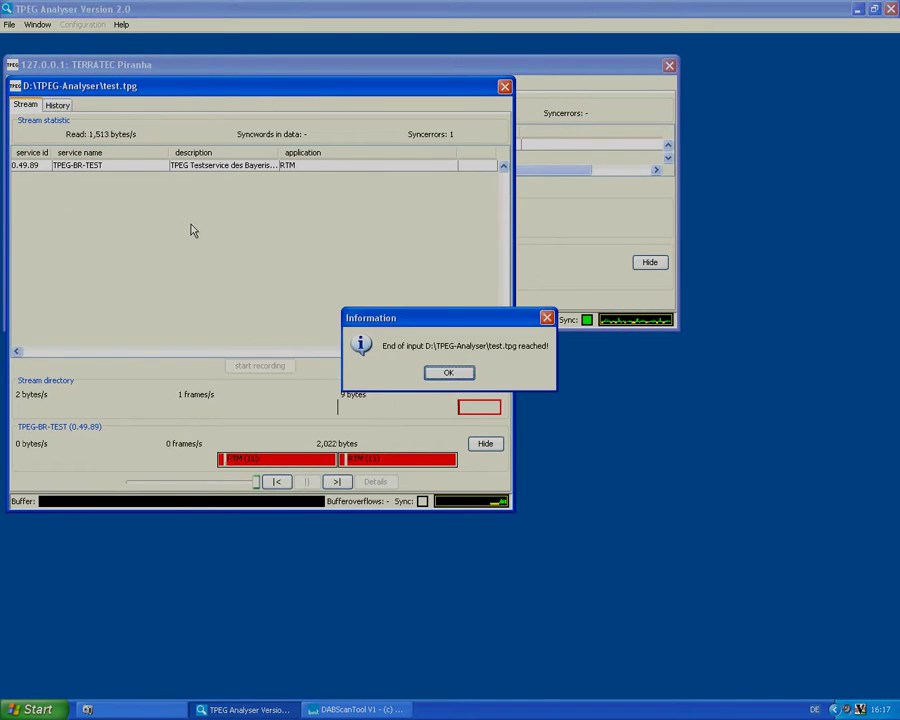
left_click(448, 373)
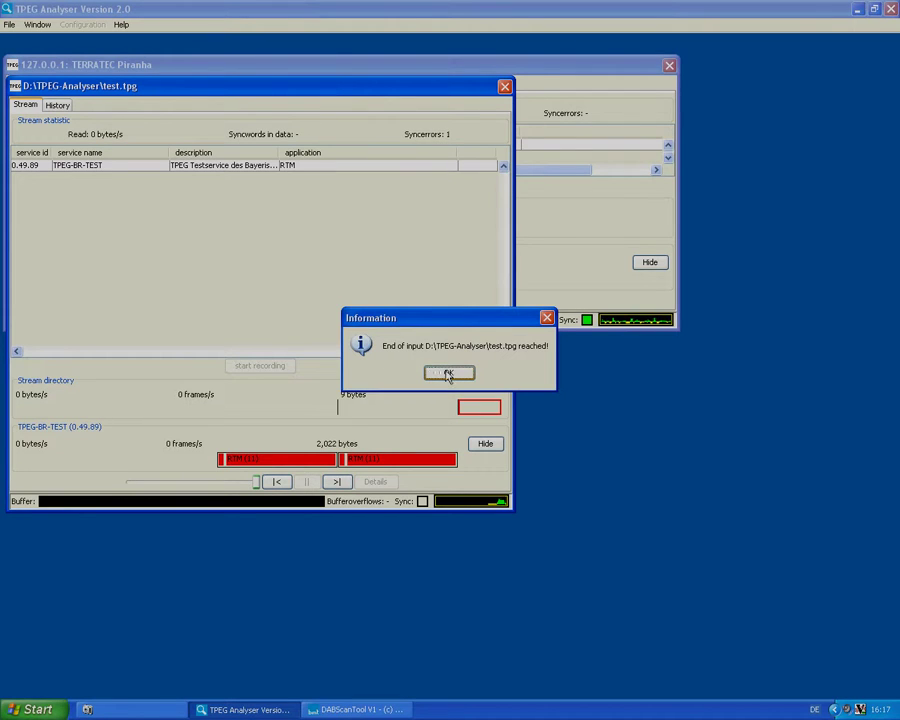
left_click_drag(454, 320, 469, 275)
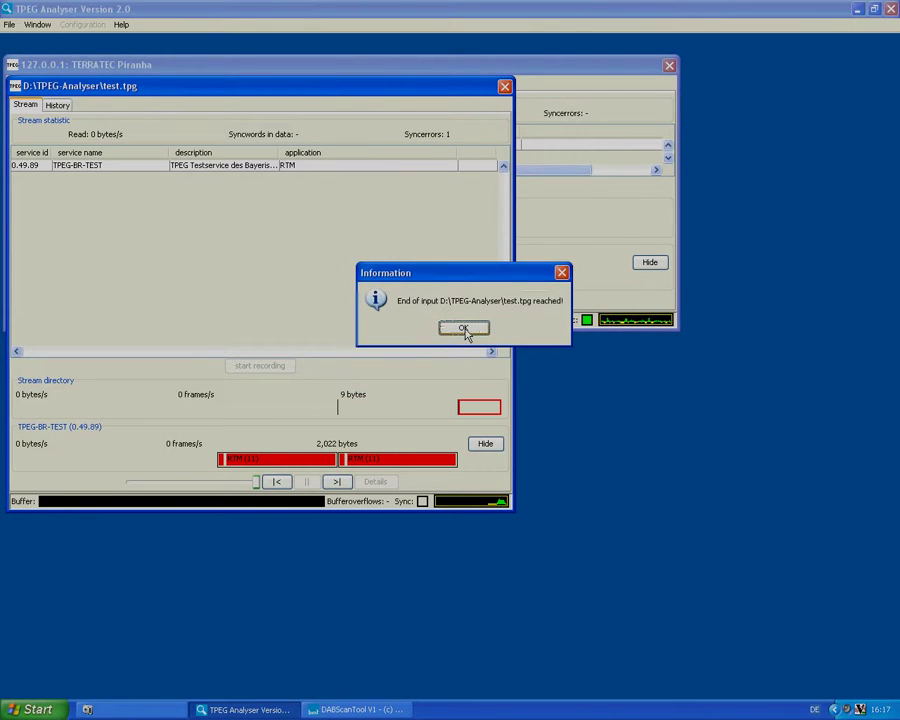
left_click(465, 333)
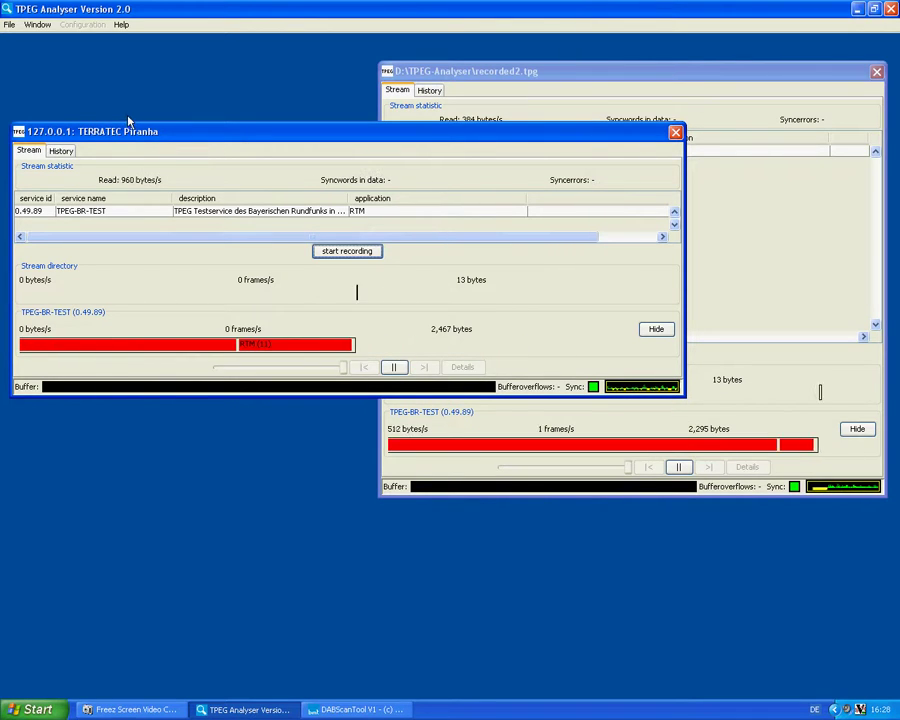
Step: Open recorded.tpg at 2048 bytes/s, move its window, and bring the Piranha window forward
left_click(9, 24)
left_click(22, 50)
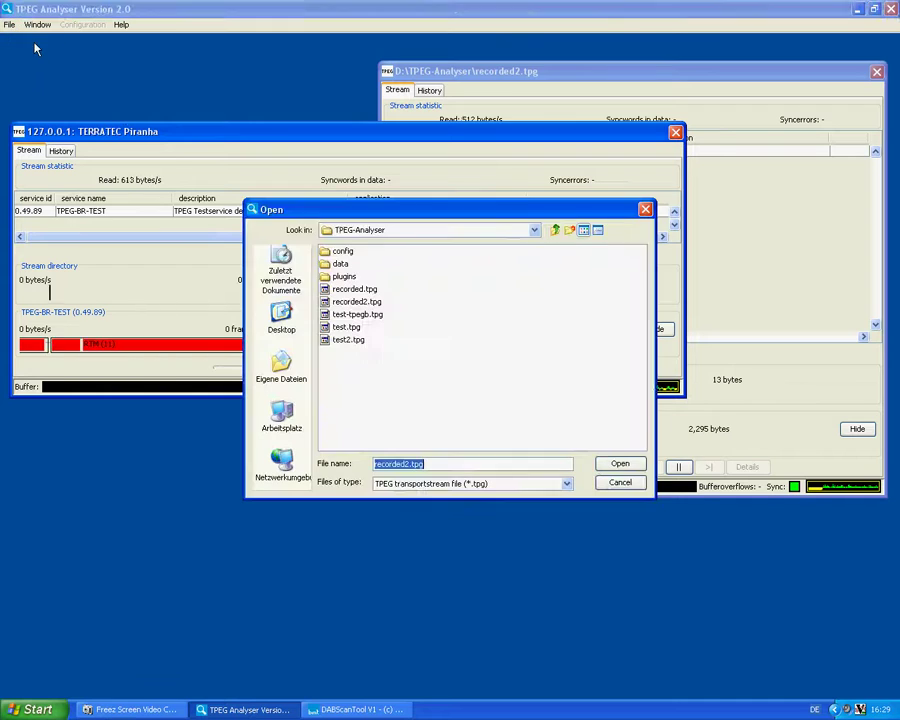
left_click(622, 463)
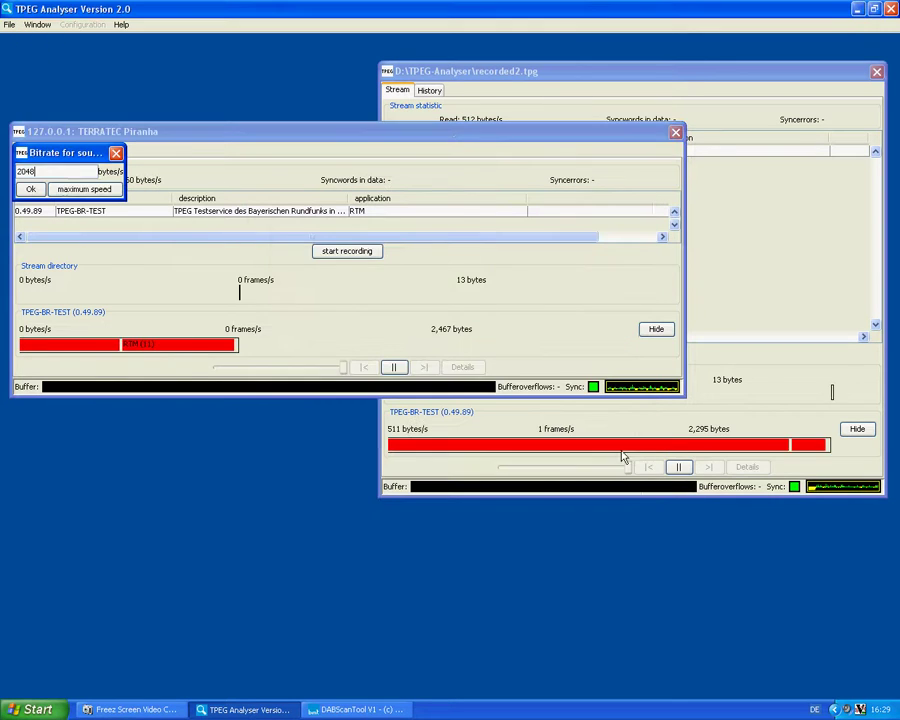
left_click(29, 189)
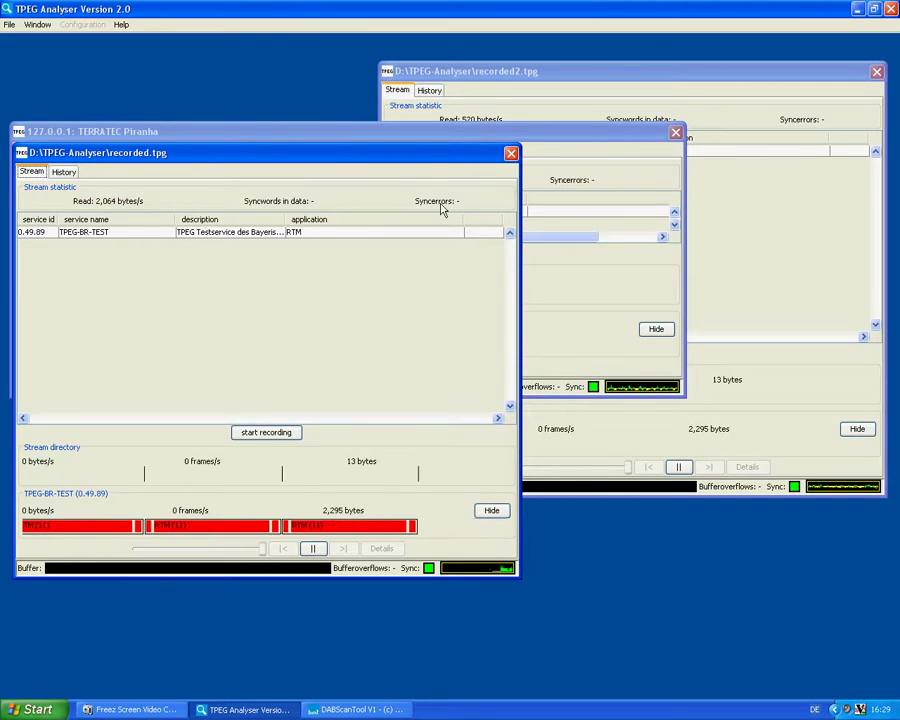
left_click_drag(425, 147, 500, 97)
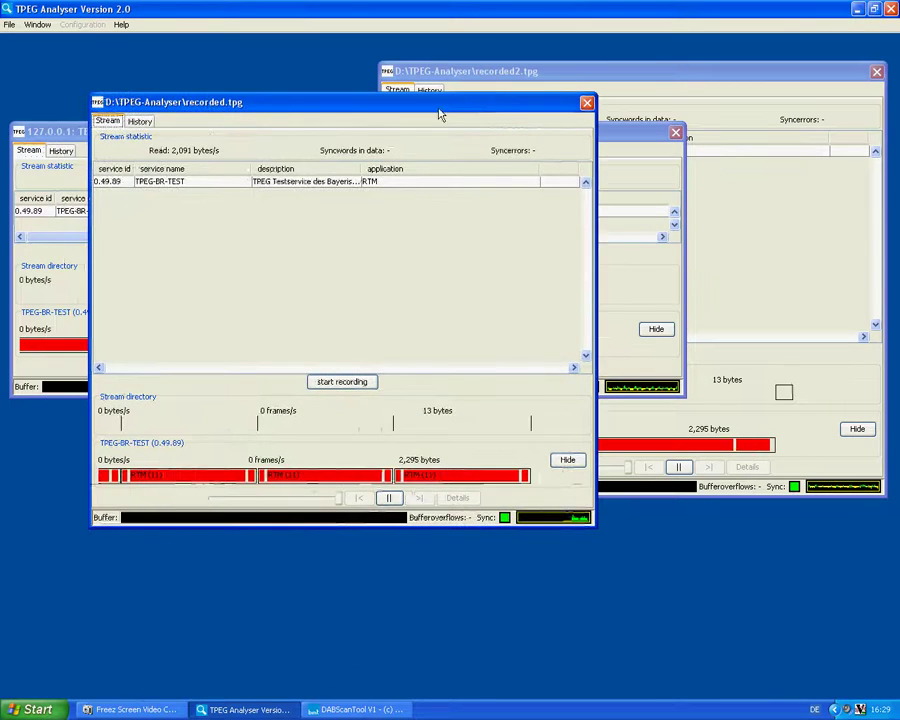
left_click(78, 139)
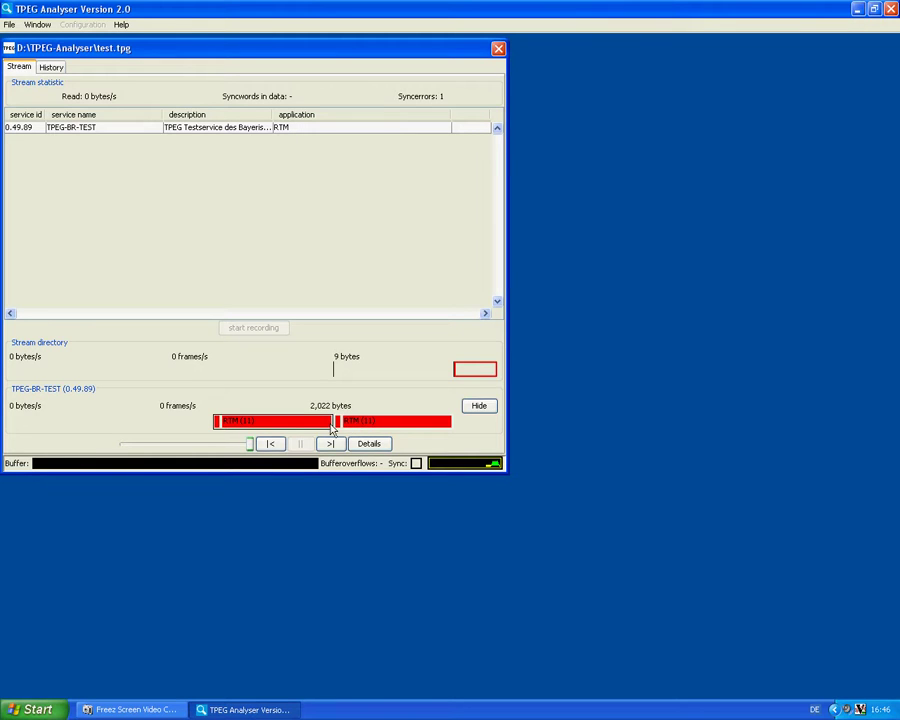
Step: Show the decoded details of the second RTM frame of test.tpg
left_click(341, 427)
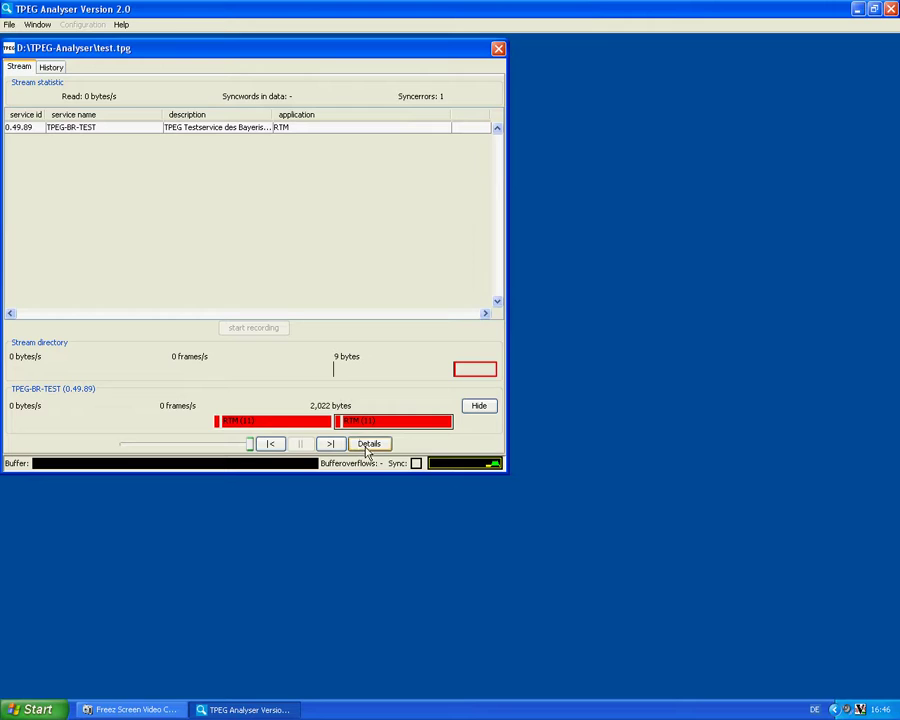
left_click(366, 443)
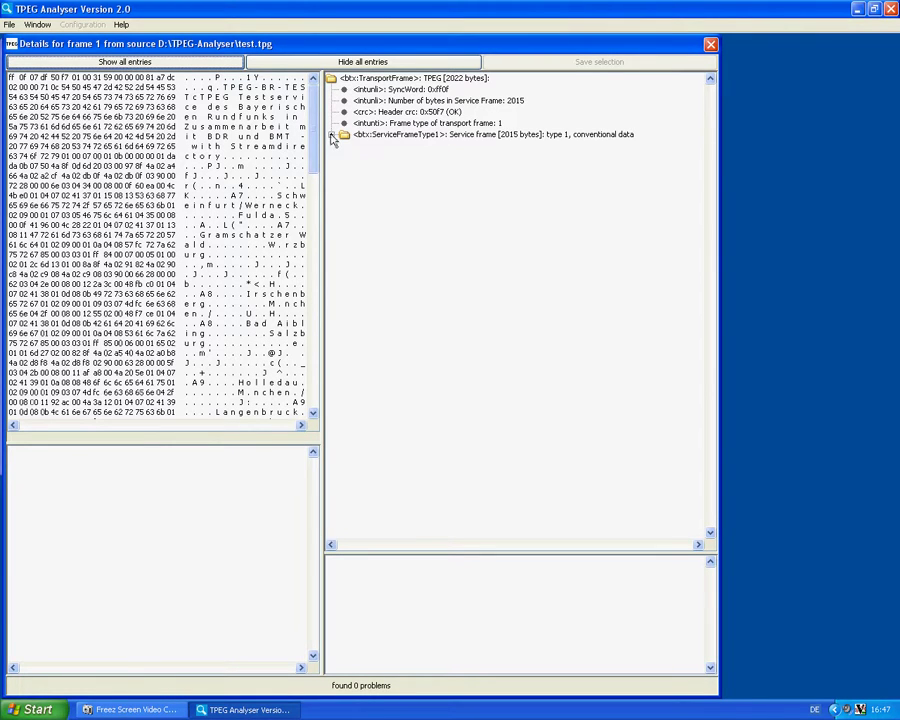
Step: Expand all tree entries and inspect the header CRC, byte count, service description, Length and IncrVNr fields
left_click(185, 62)
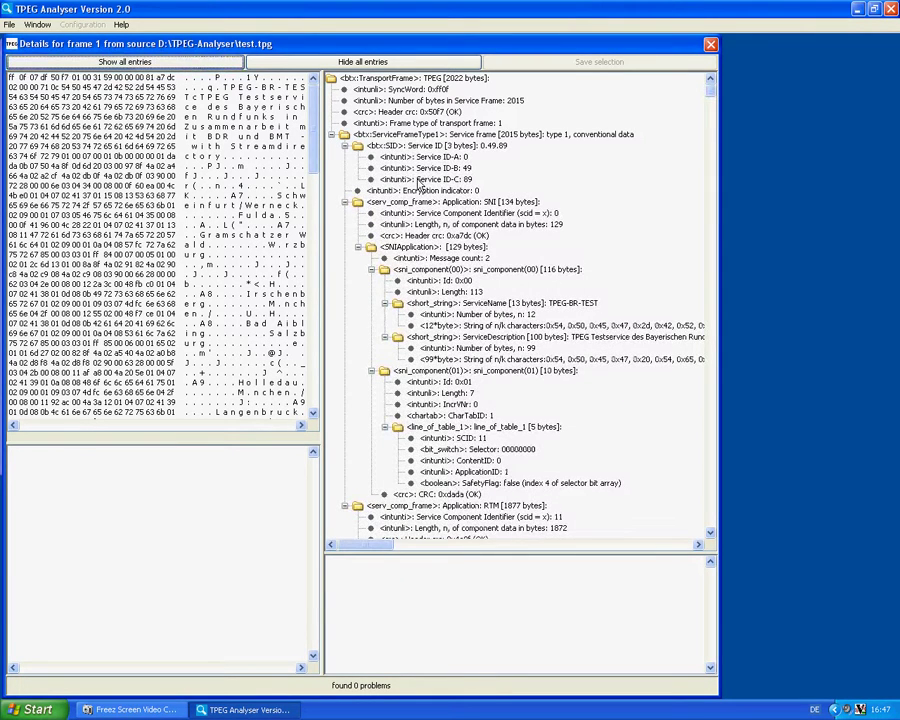
left_click(395, 250)
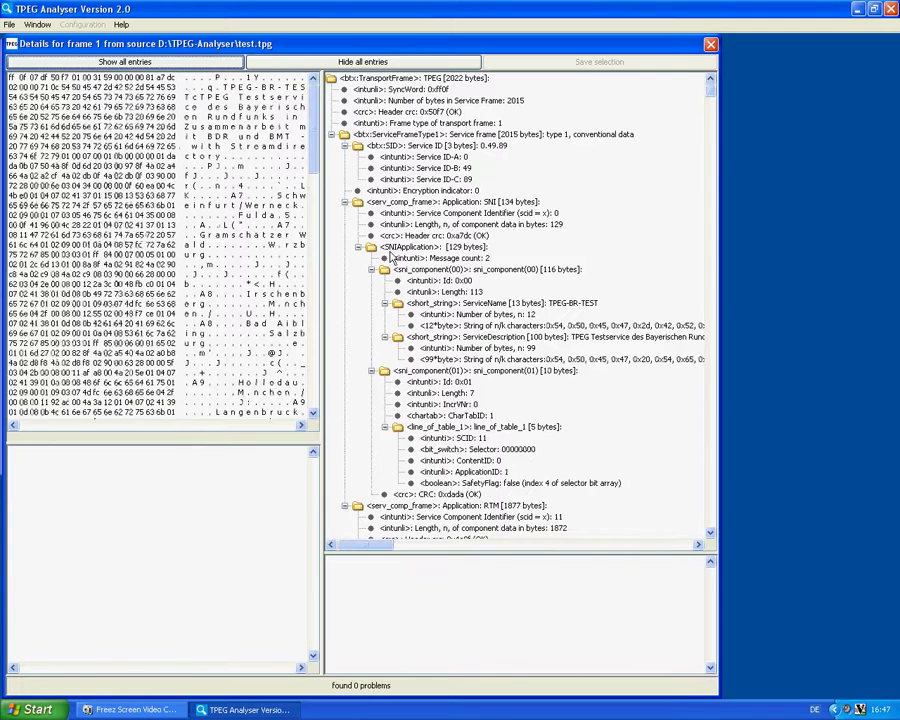
left_click(381, 112)
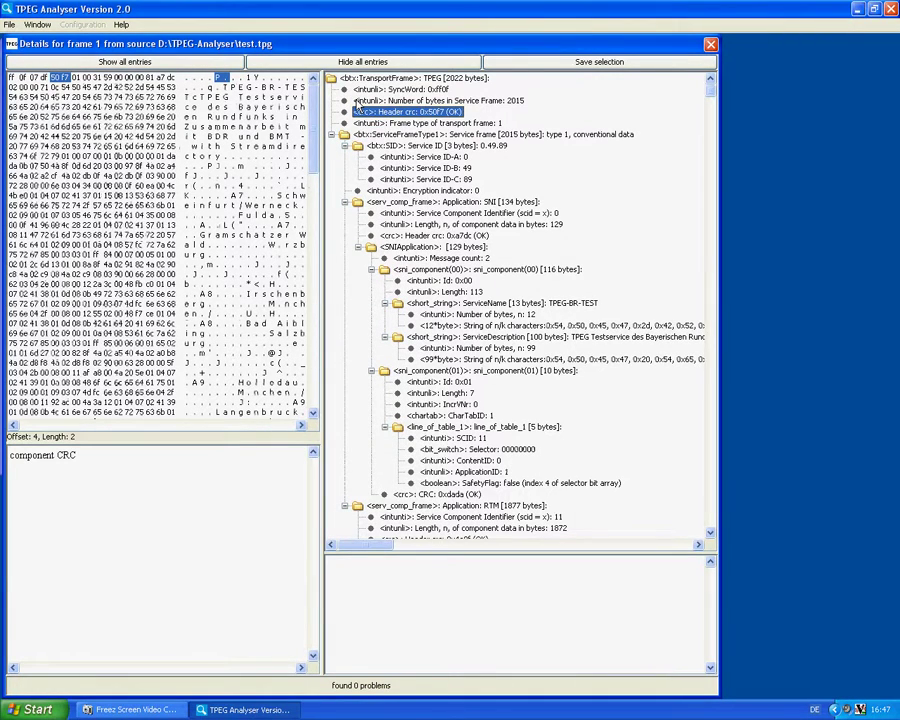
left_click(360, 101)
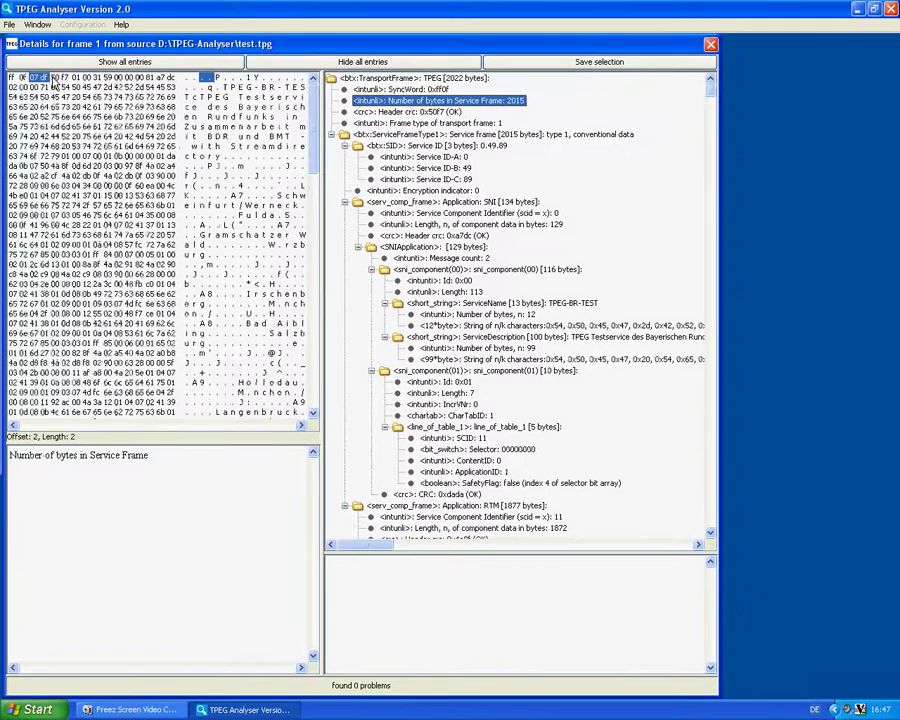
left_click(66, 120)
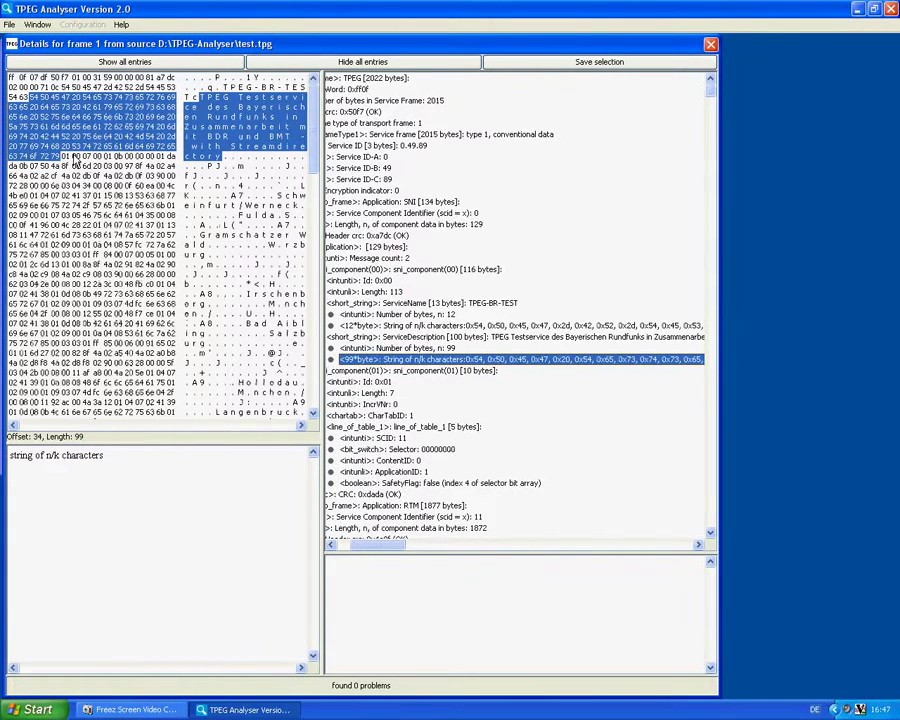
left_click(76, 157)
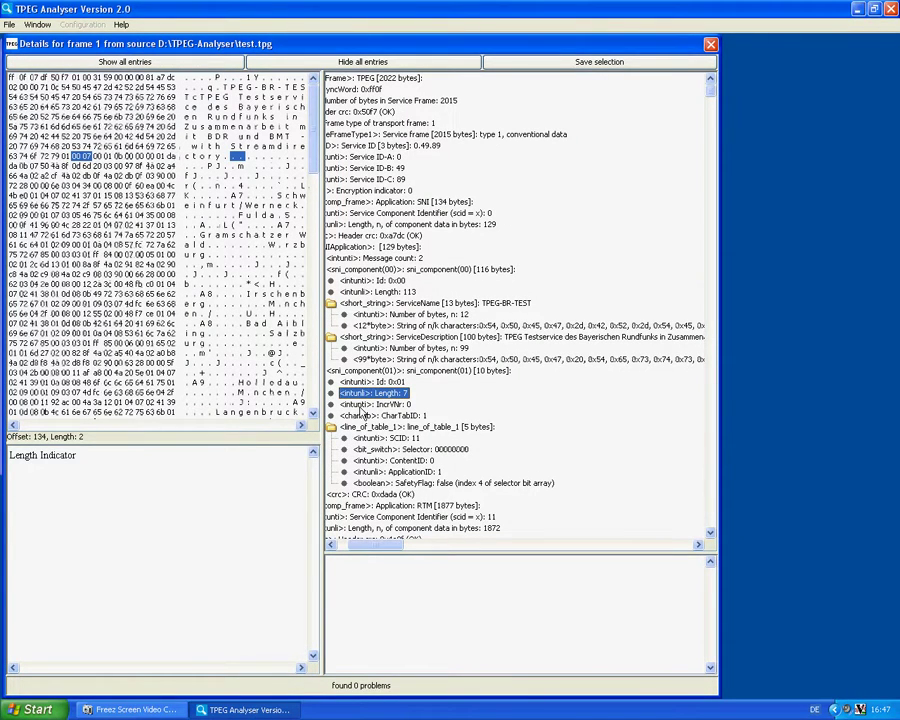
left_click(366, 405)
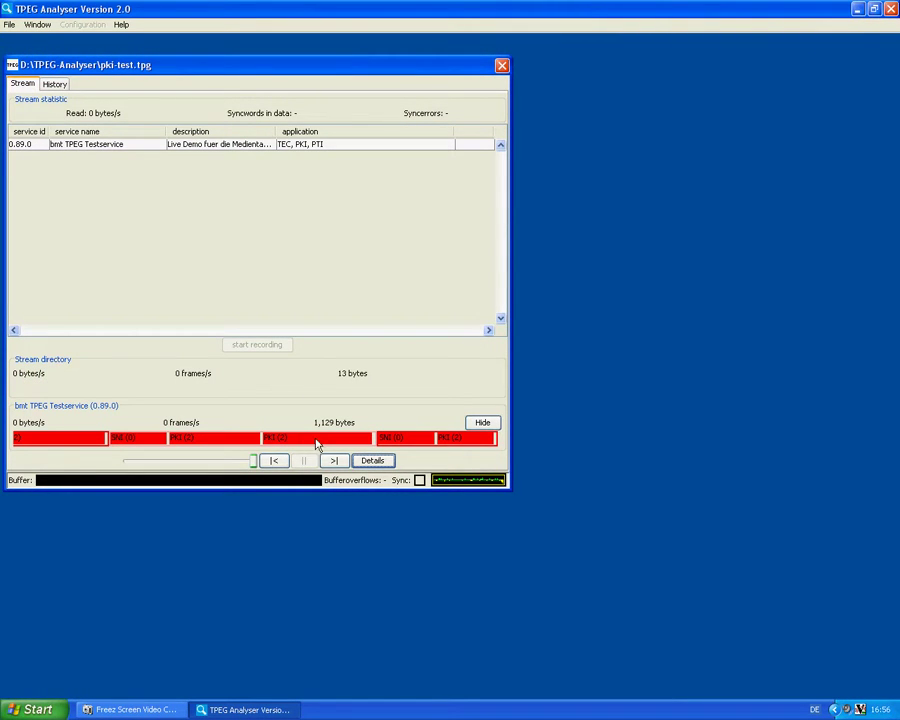
Step: Show the details of pki-test.tpg's selected frame and jump to the first reported problem
left_click(372, 460)
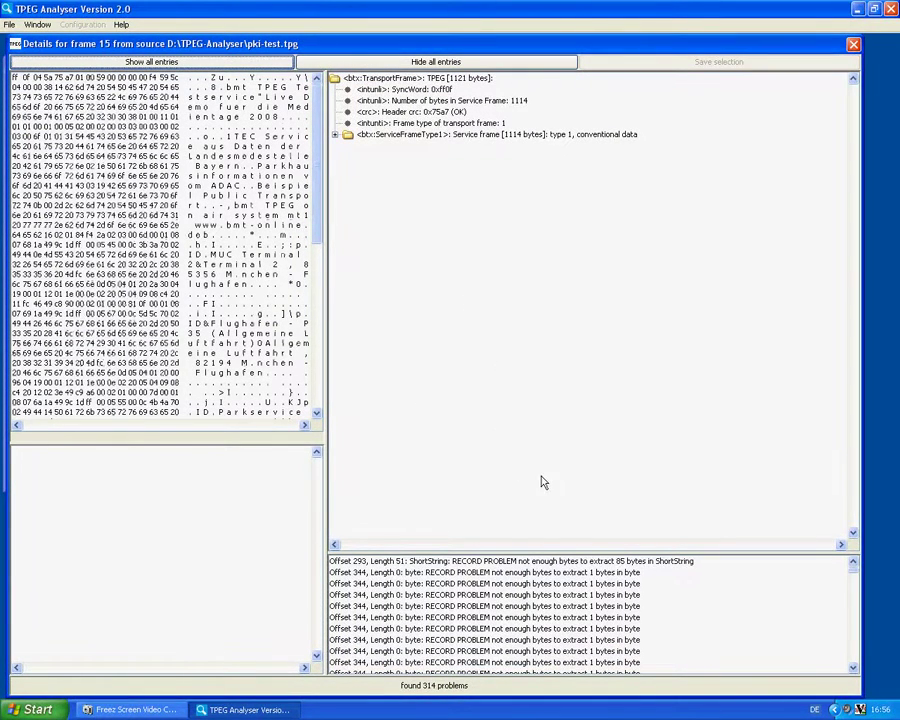
left_click(654, 563)
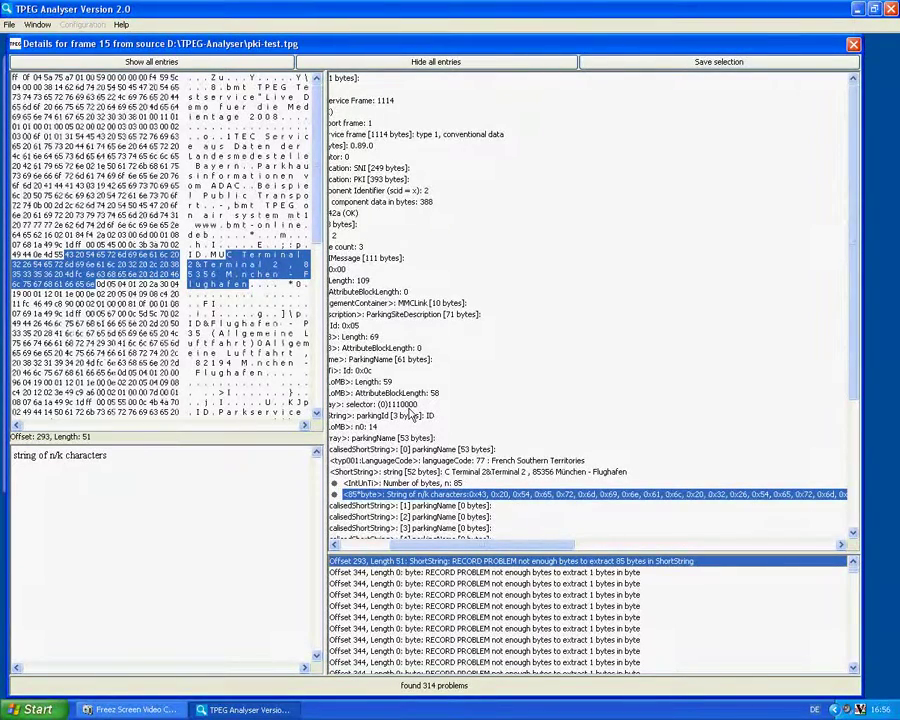
left_click_drag(475, 546, 412, 548)
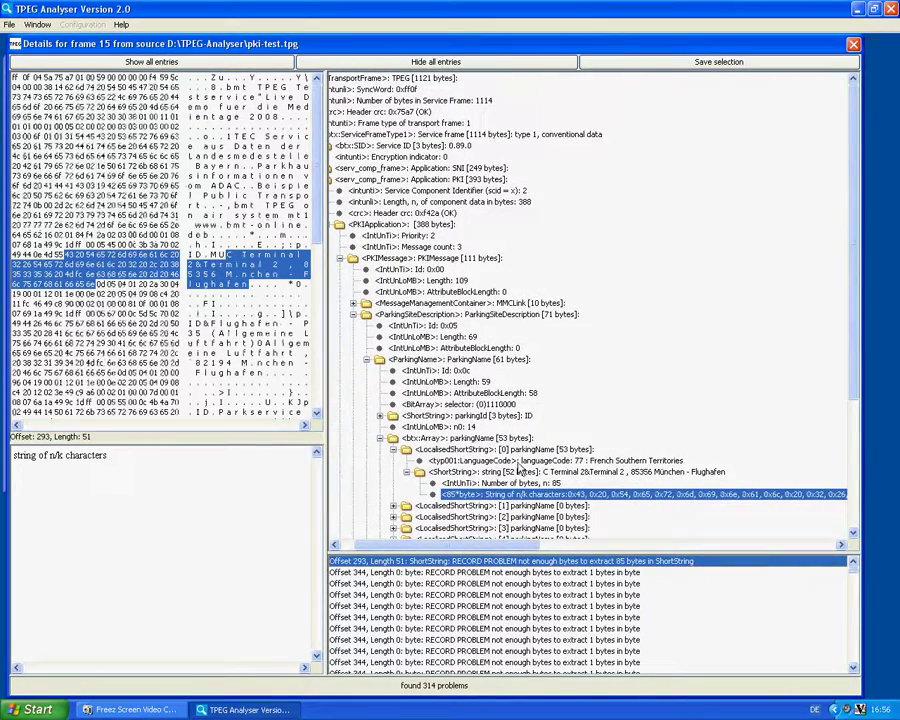
Step: Inspect the parking name's LanguageCode and LocalisedShortString fields
left_click(518, 462)
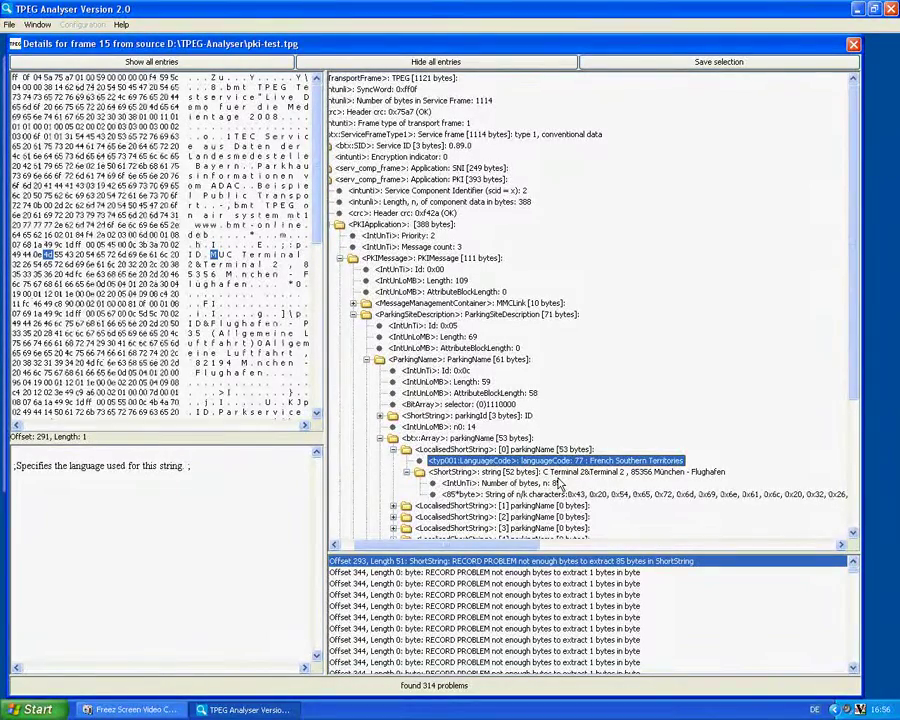
scroll(562, 484, "down", 1)
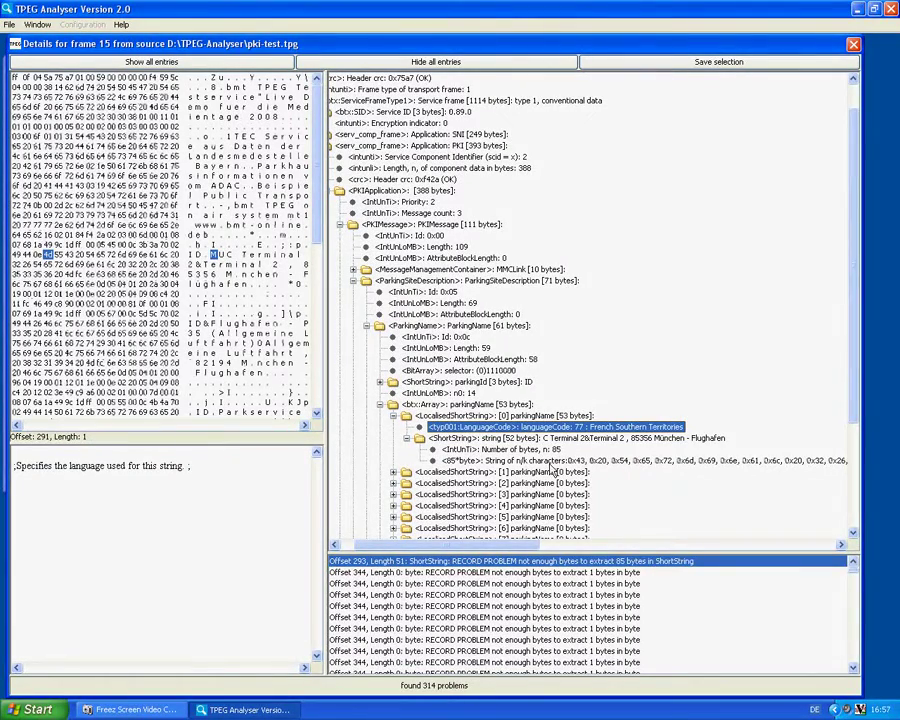
left_click(553, 478)
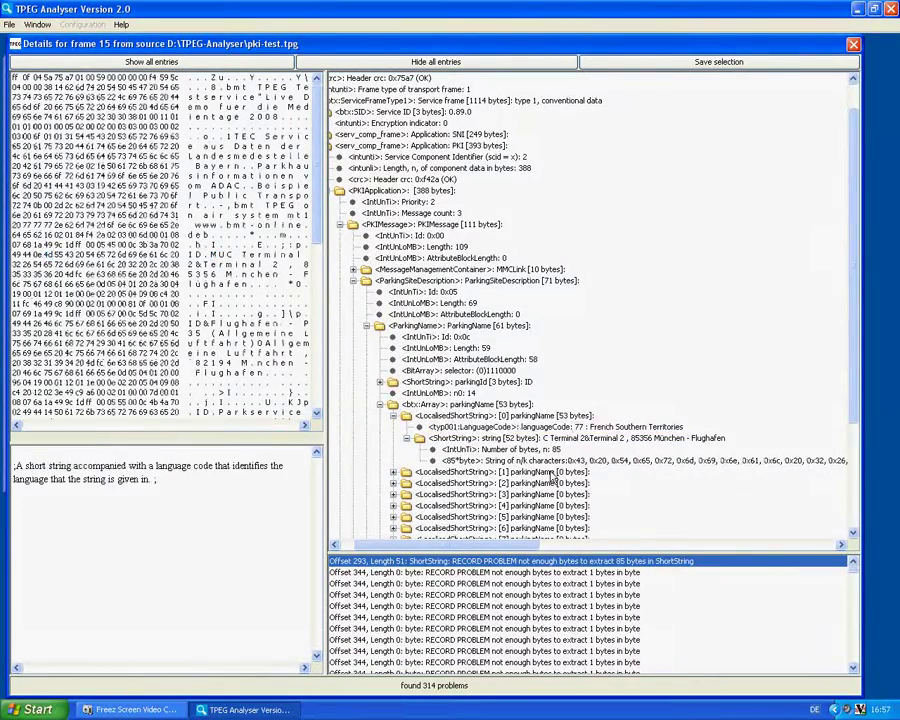